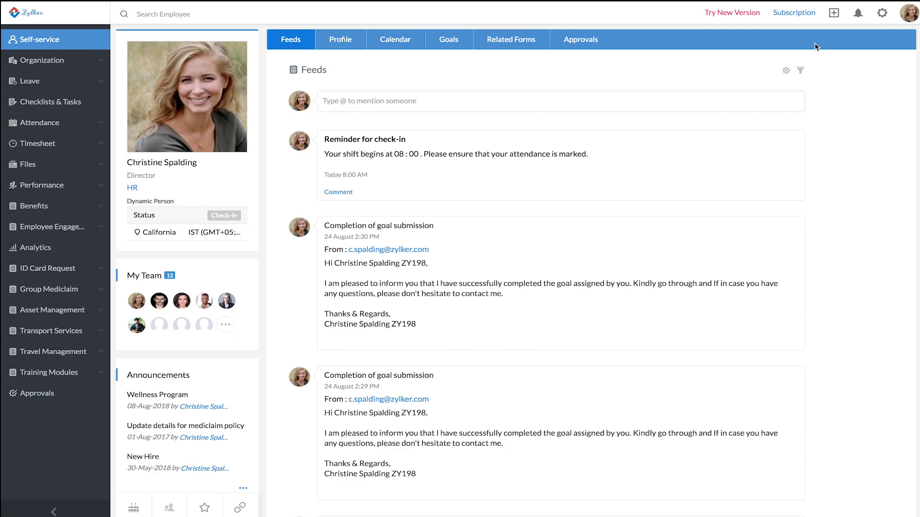
# Step: Switch Zoho People to the new interface version
pyautogui.click(752, 15)
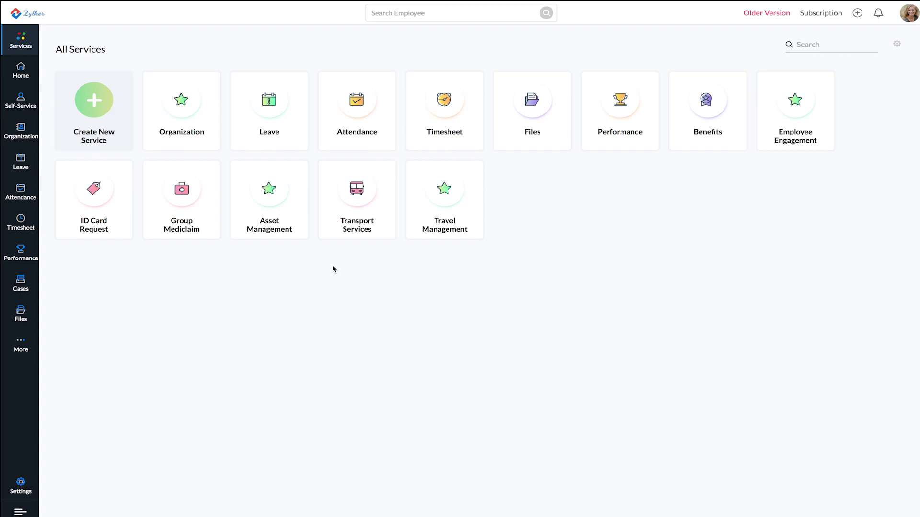
# Step: Save a new service named 'Training Modules' with the description 'Various methods'
pyautogui.click(105, 116)
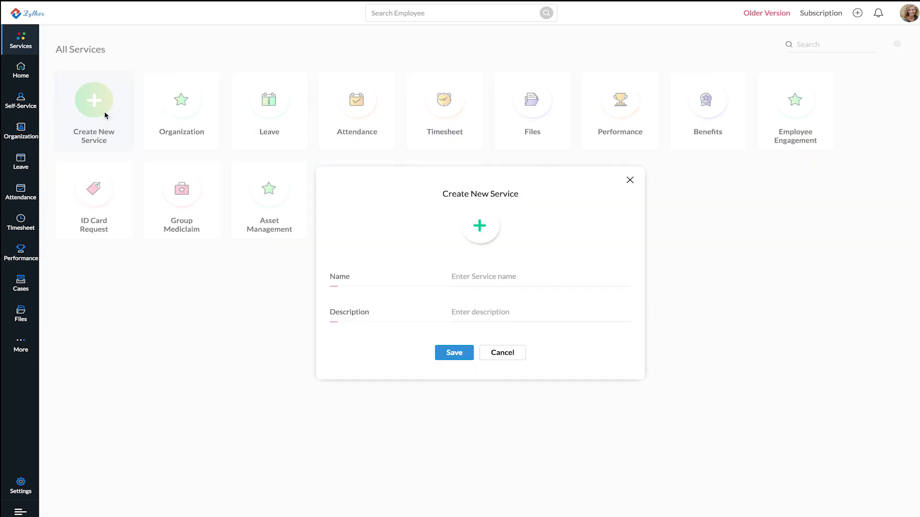
pyautogui.click(458, 277)
pyautogui.write('Training ')
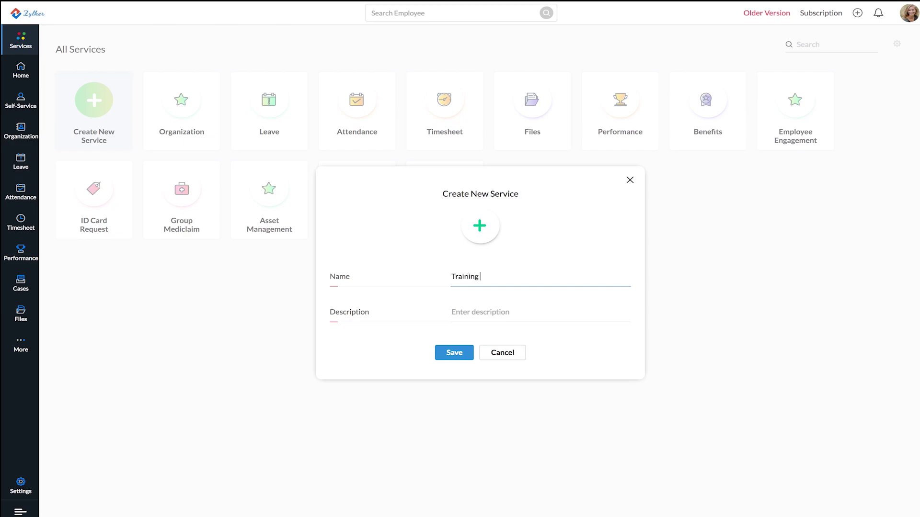
pyautogui.write('Modules')
pyautogui.click(462, 313)
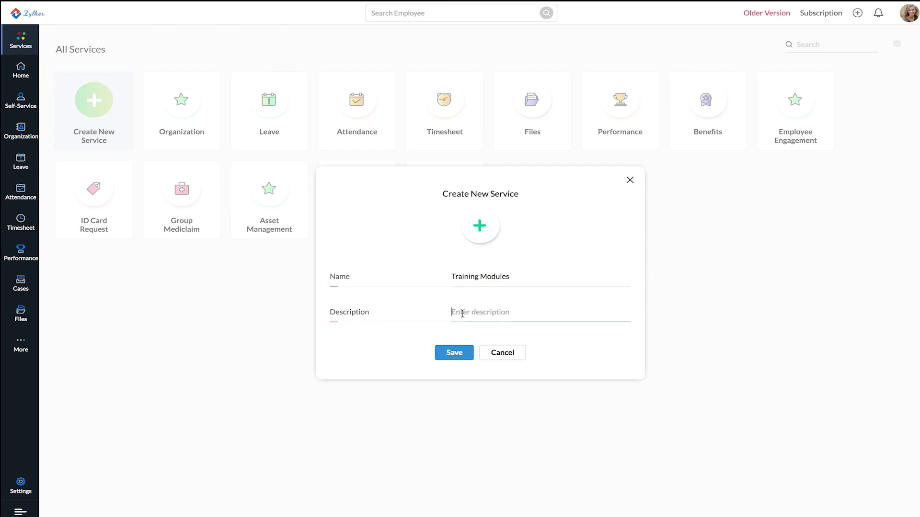
pyautogui.write('Vari')
pyautogui.write('ous metho')
pyautogui.write('ds')
pyautogui.click(449, 355)
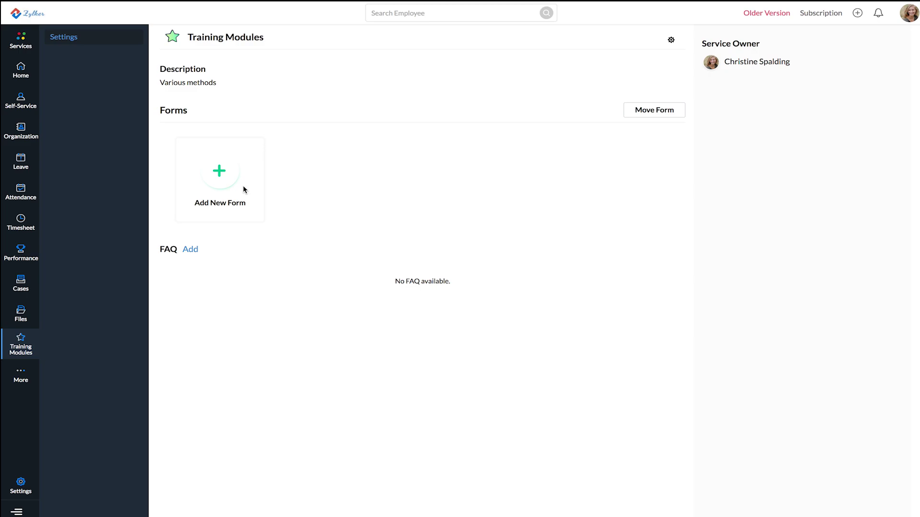
# Step: Add a form named 'Online training' to the Training Modules service
pyautogui.click(217, 175)
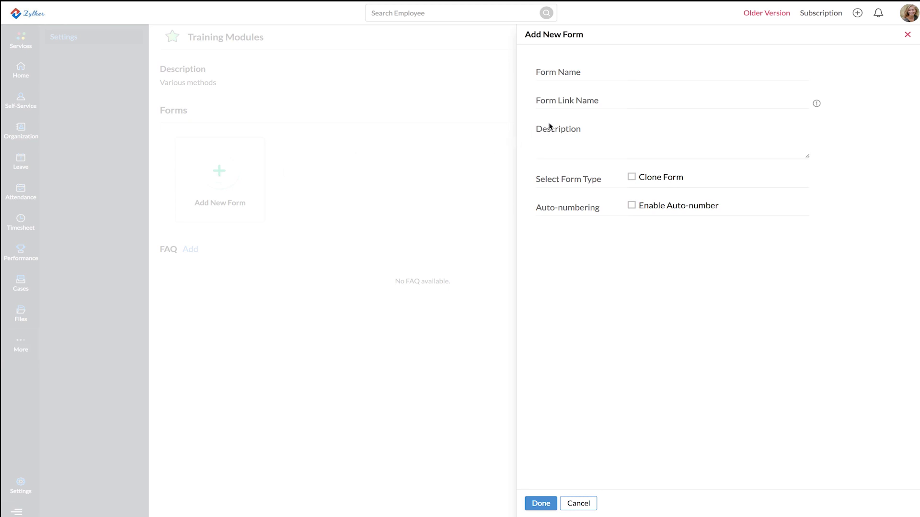
pyautogui.click(637, 72)
pyautogui.write('Onl')
pyautogui.write('ine tr')
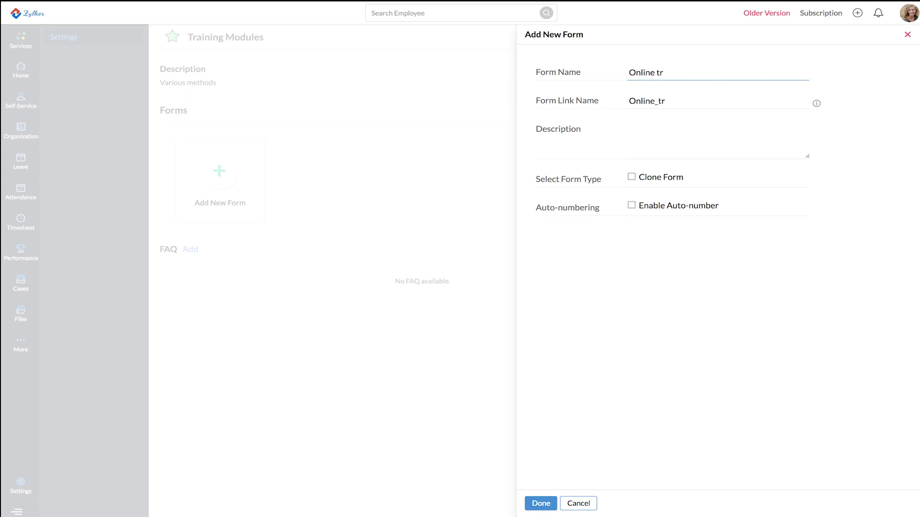
pyautogui.write('aining')
pyautogui.click(544, 504)
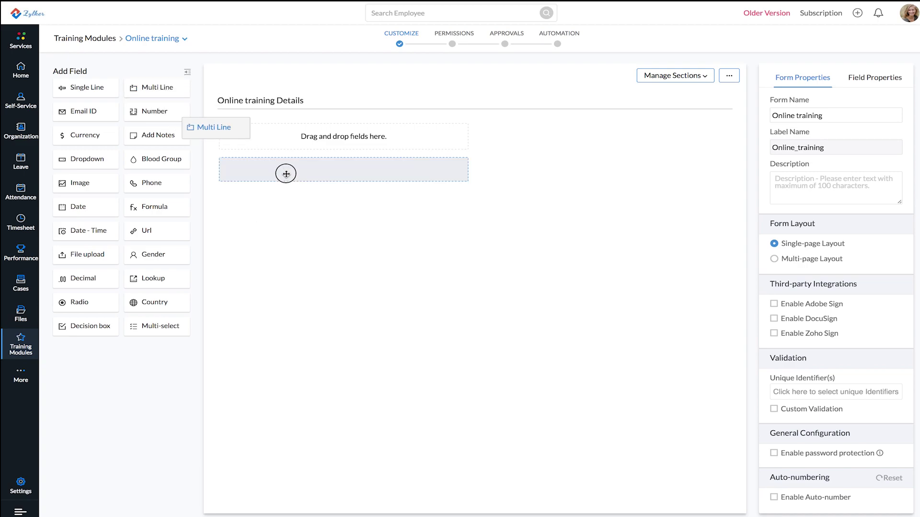
# Step: Place Multi Line, Lookup and Number fields on the Online training form
pyautogui.moveTo(160, 88); pyautogui.dragTo(320, 190)
pyautogui.click(357, 147)
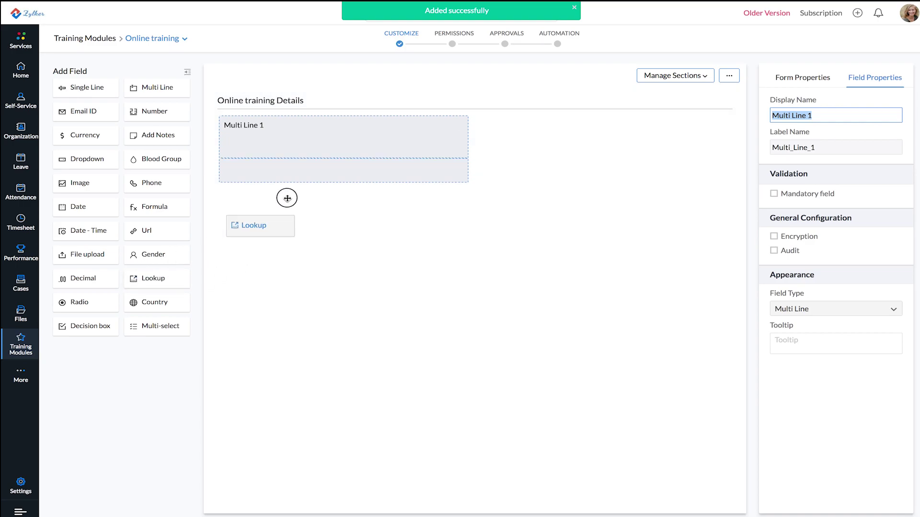
pyautogui.moveTo(158, 277); pyautogui.dragTo(309, 180)
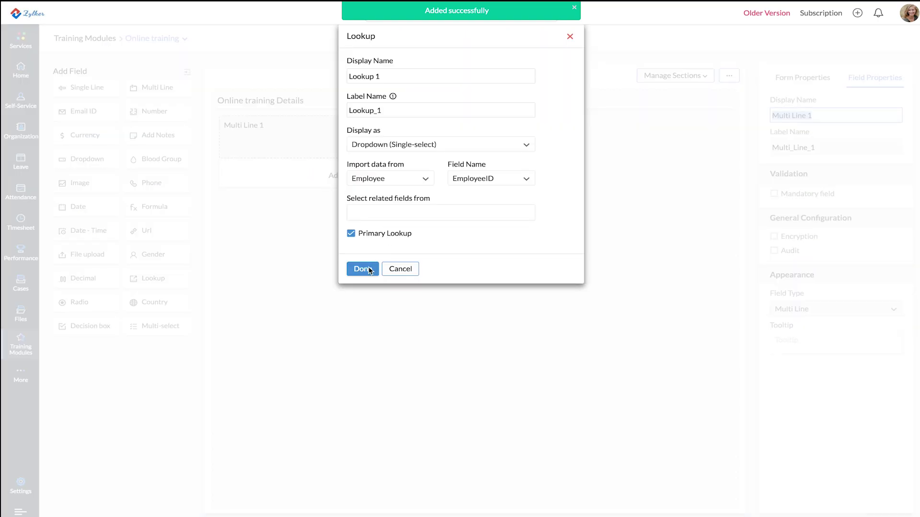
pyautogui.click(373, 270)
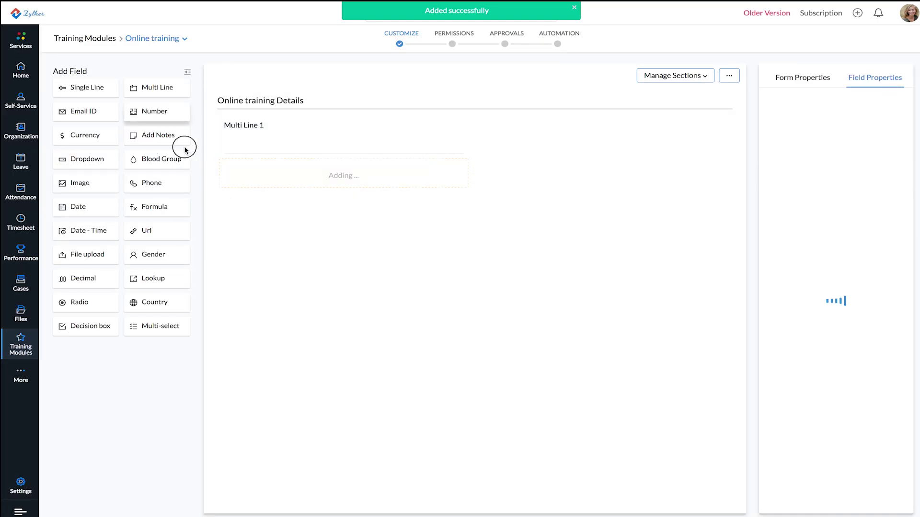
pyautogui.moveTo(151, 113); pyautogui.dragTo(267, 232)
pyautogui.click(357, 151)
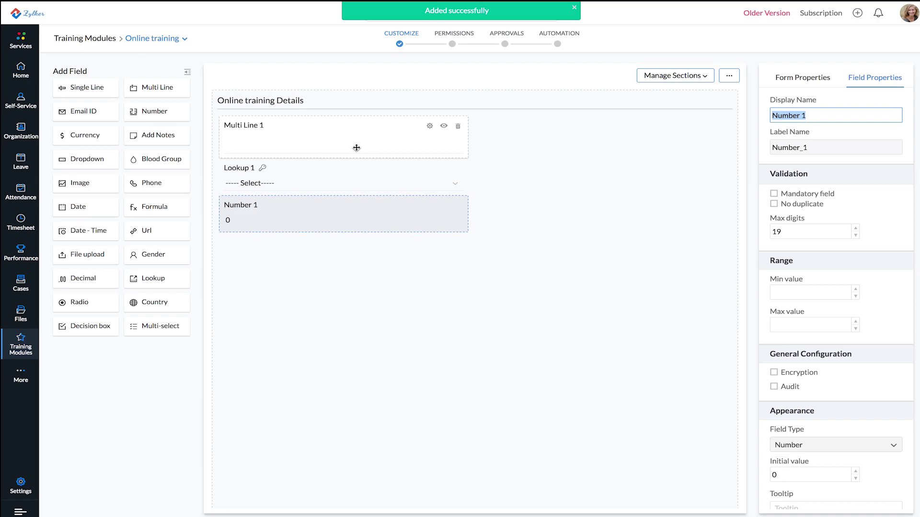
pyautogui.click(452, 44)
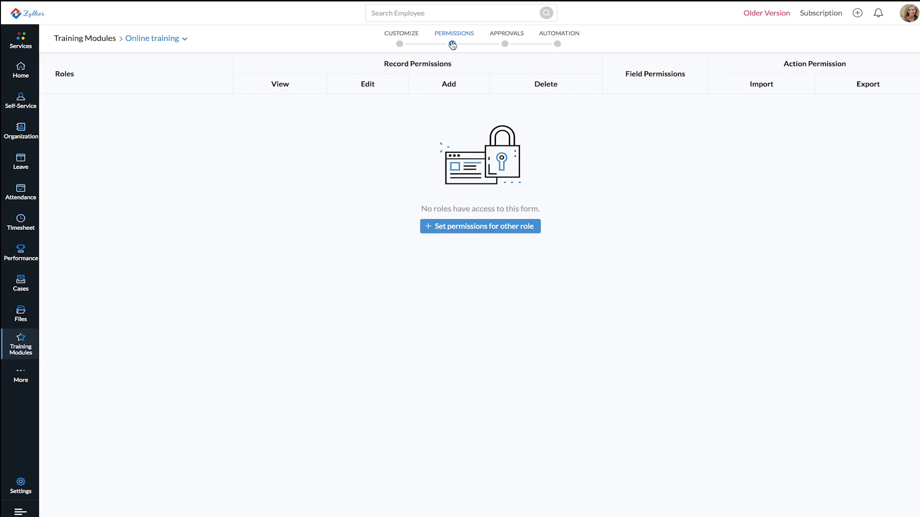
# Step: Grant the Manager role form access, then review its field permissions
pyautogui.click(436, 234)
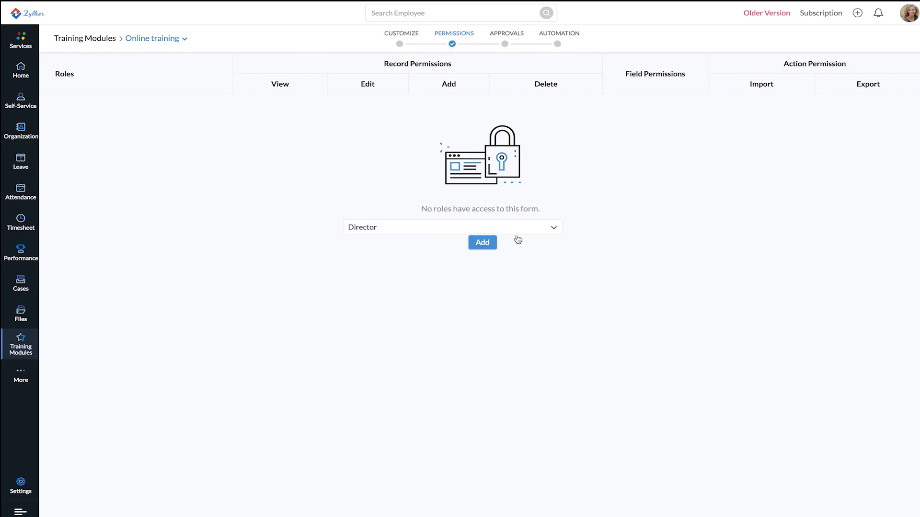
pyautogui.click(553, 229)
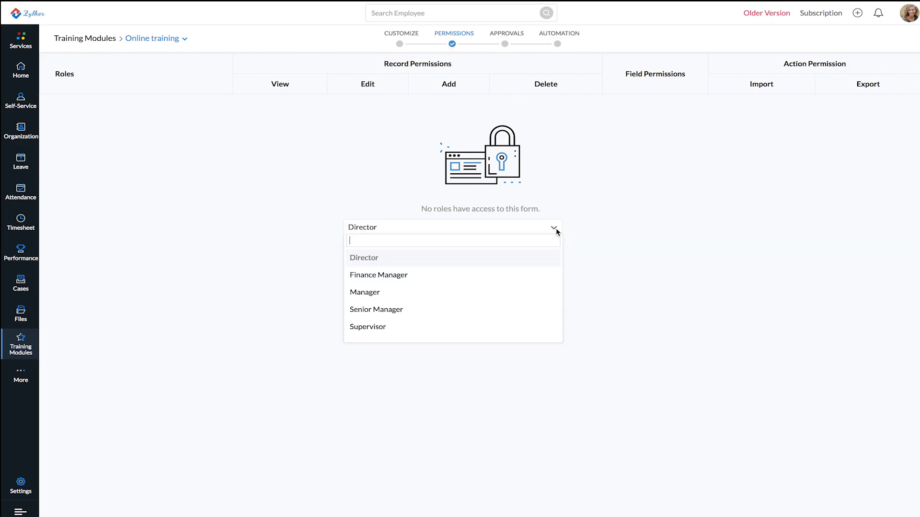
pyautogui.click(393, 292)
pyautogui.click(483, 245)
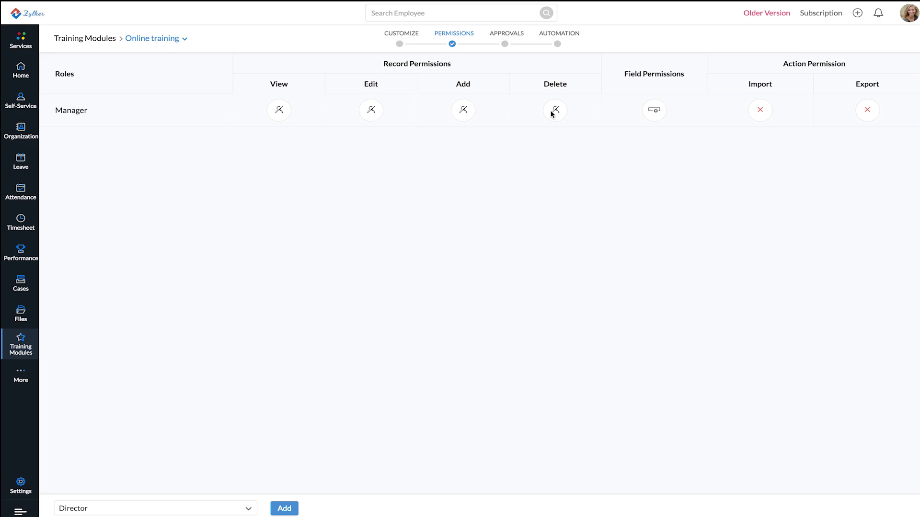
pyautogui.click(654, 113)
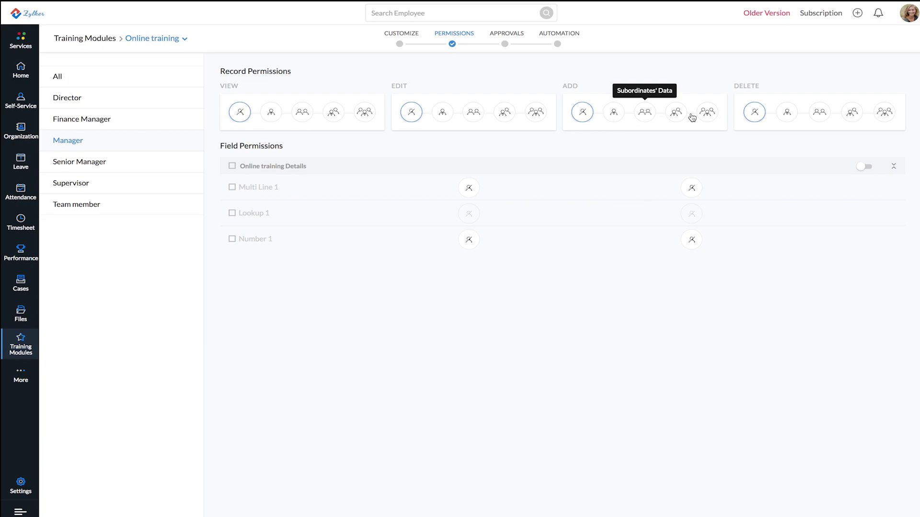
pyautogui.click(54, 74)
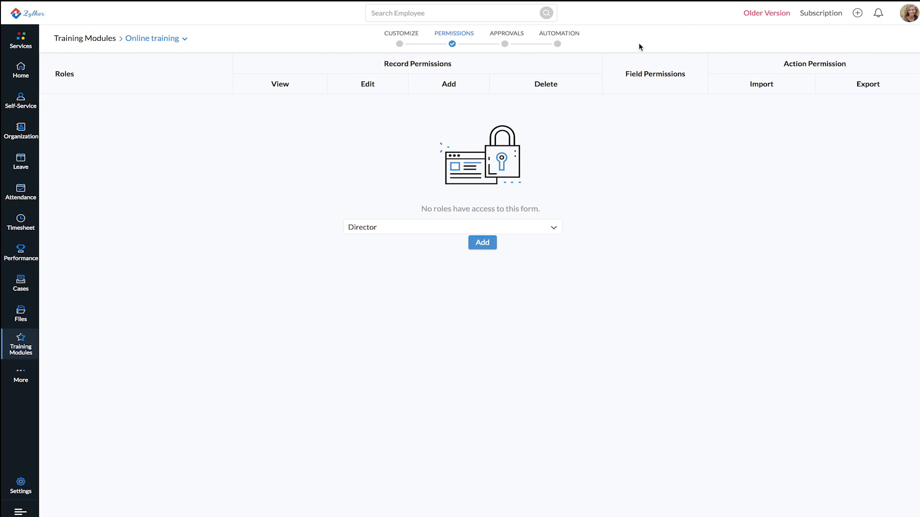
# Step: Save an approval named 'to attend training' for the Online training form
pyautogui.click(508, 43)
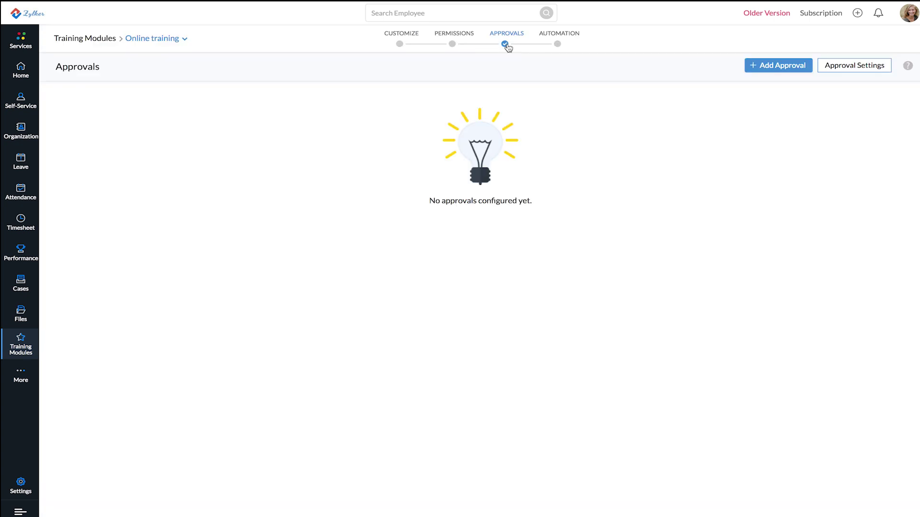
pyautogui.click(758, 67)
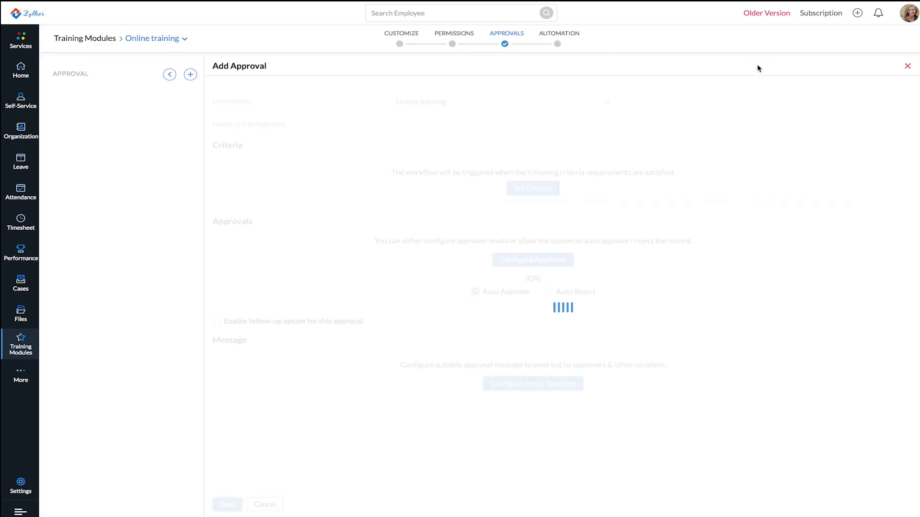
pyautogui.click(464, 130)
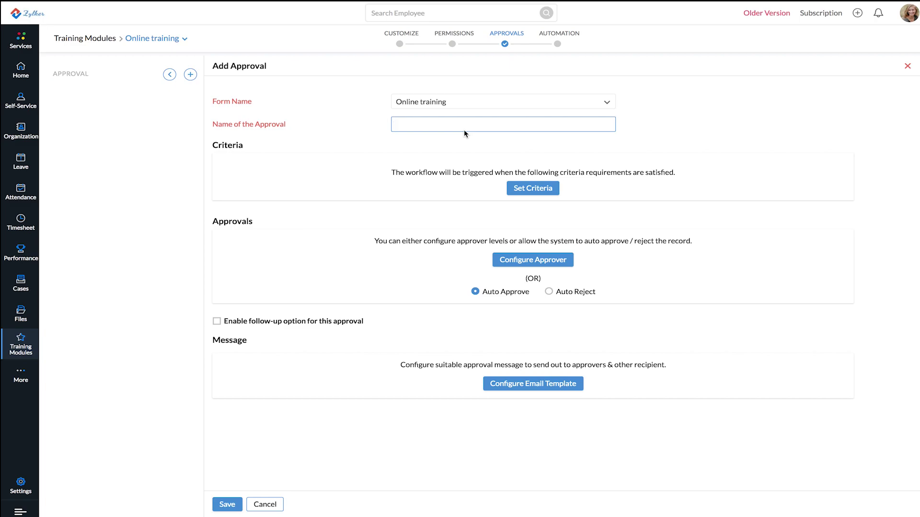
pyautogui.write('to atten')
pyautogui.write('d train')
pyautogui.write('ing')
pyautogui.click(231, 506)
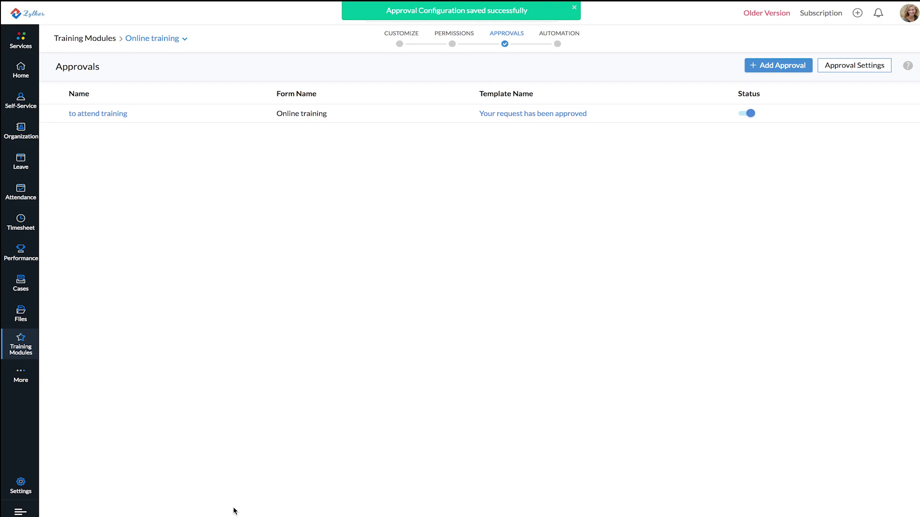
pyautogui.click(559, 45)
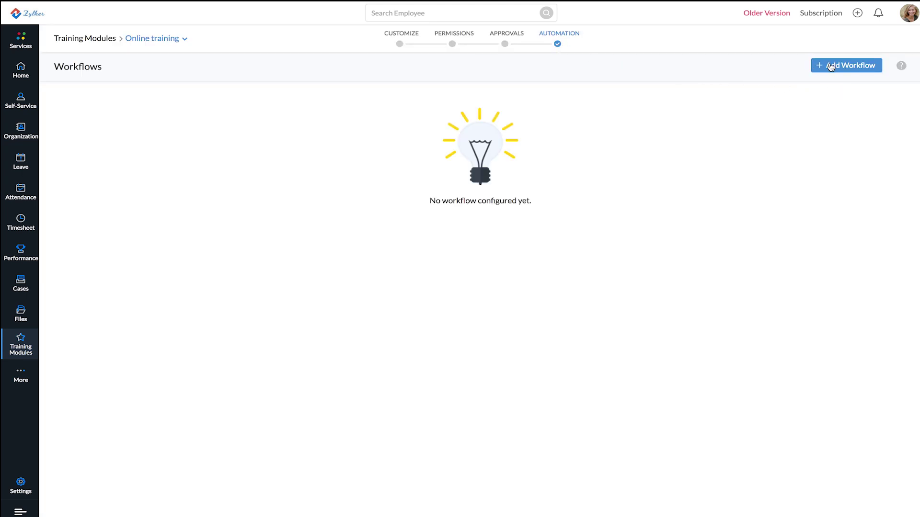
# Step: Save an enabled 'Reminder to attend training' workflow triggered on record creation
pyautogui.click(829, 65)
pyautogui.click(575, 103)
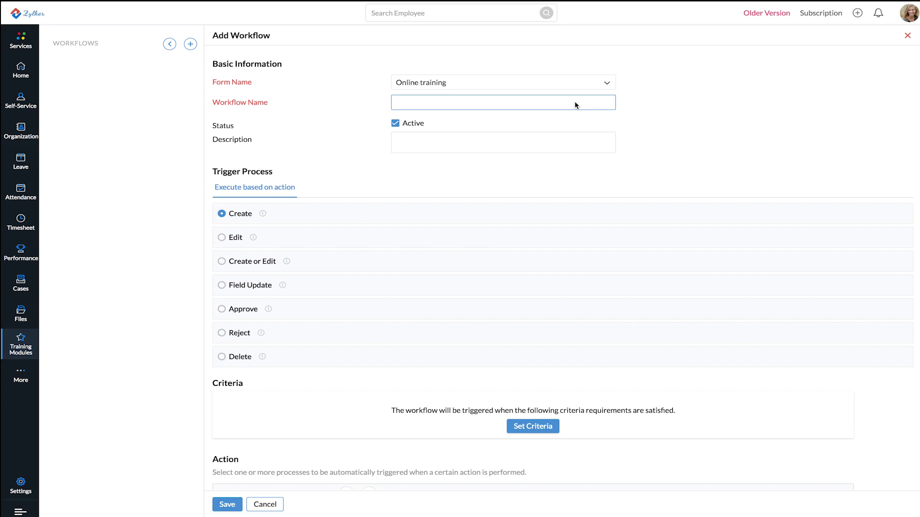
pyautogui.write('Reminde')
pyautogui.write('r  to at')
pyautogui.write('tend traini')
pyautogui.write('ng')
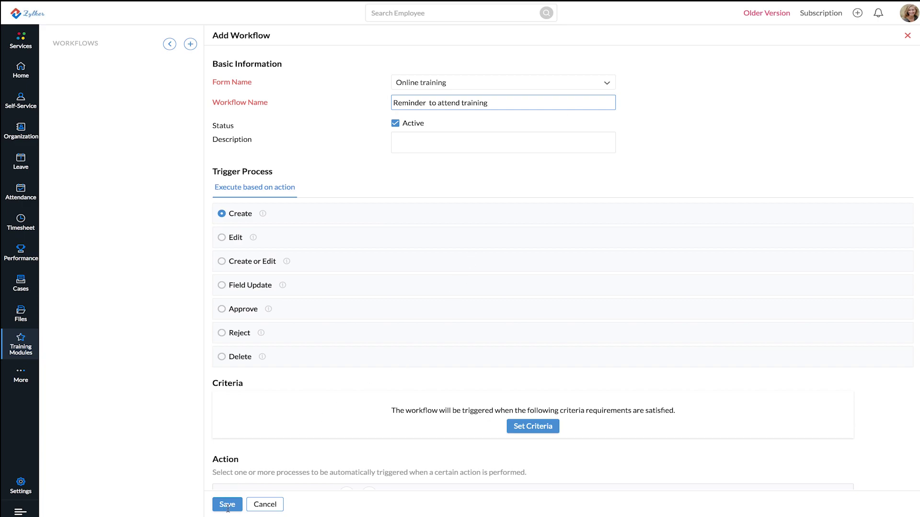
pyautogui.click(227, 506)
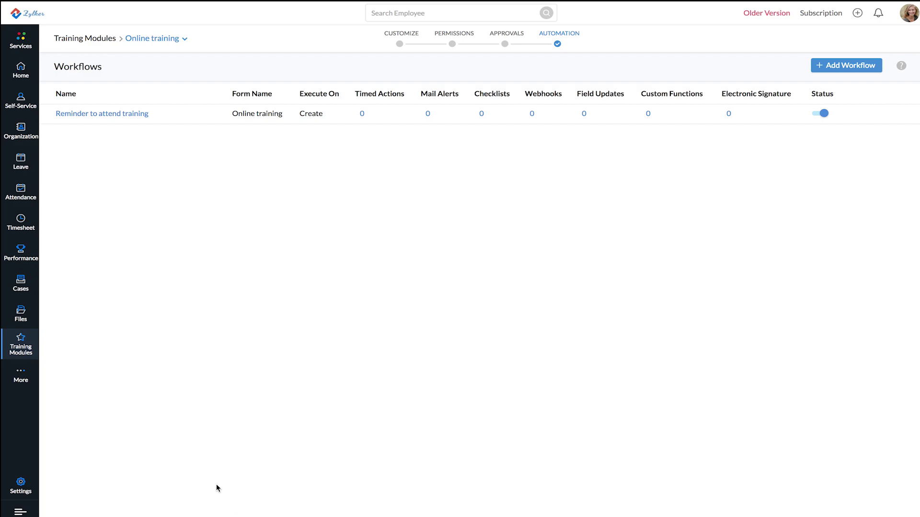
# Step: Go to the home dashboard and try dragging the Upcoming Holidays card
pyautogui.click(15, 79)
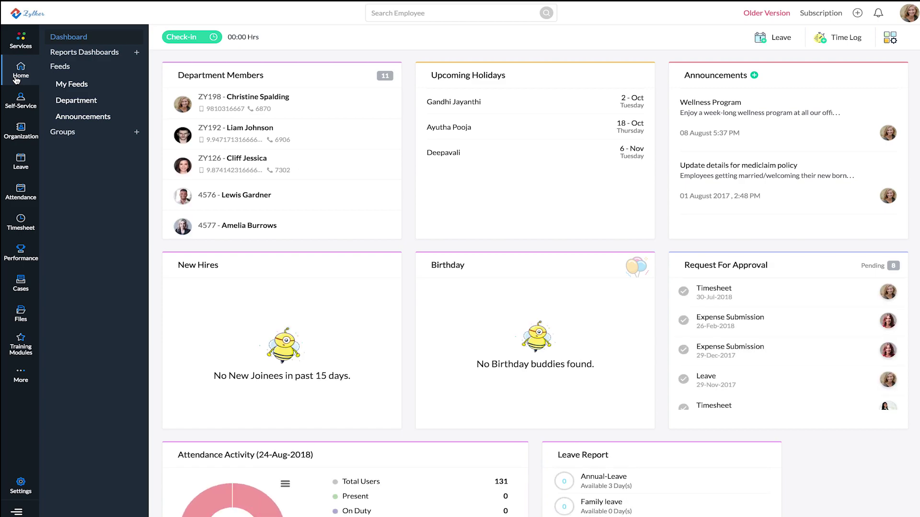
pyautogui.scroll(-3, 278, 263)
pyautogui.scroll(-2, 278, 263)
pyautogui.scroll(-2, 278, 263)
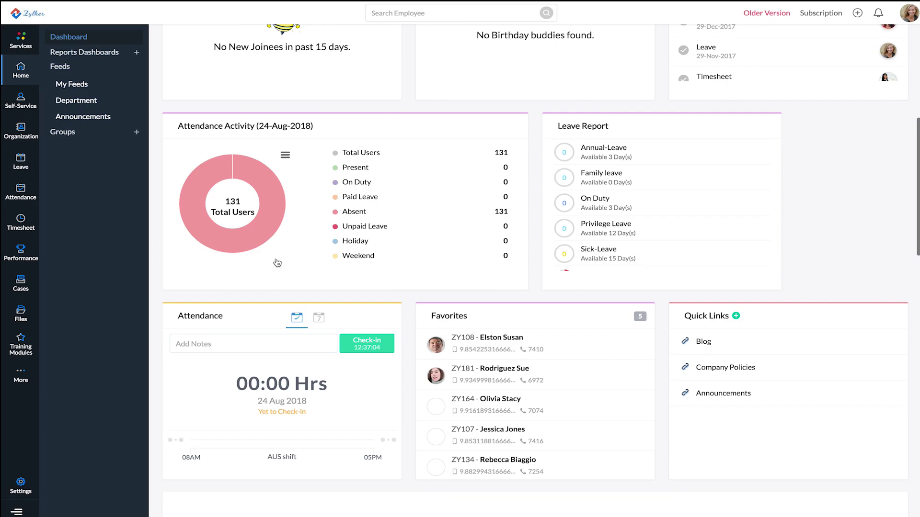
pyautogui.scroll(6, 278, 263)
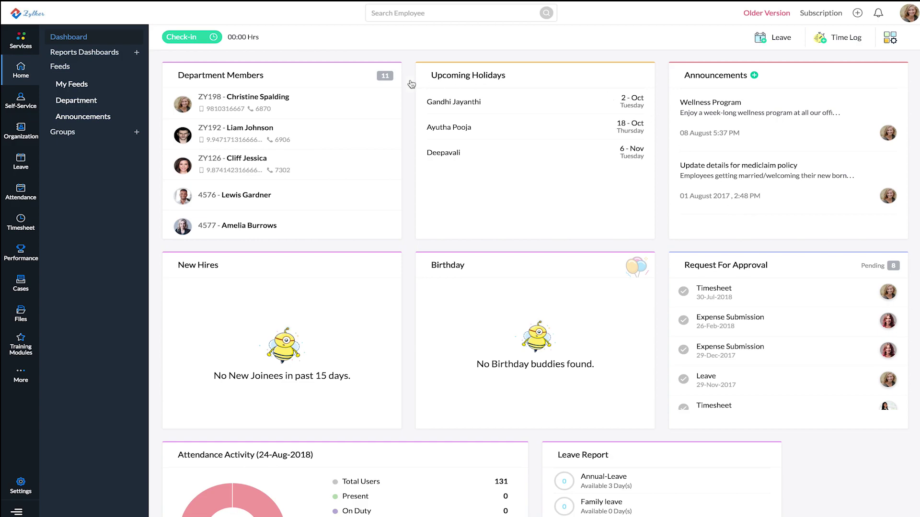
pyautogui.moveTo(425, 76); pyautogui.dragTo(672, 85)
# Step: Toggle the Department Members widget off and back on, then close the widget list
pyautogui.click(889, 38)
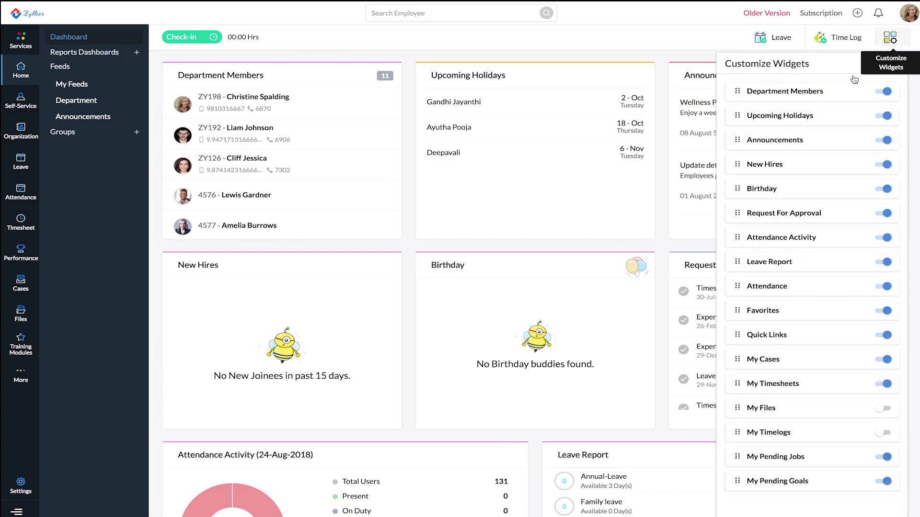
pyautogui.click(884, 92)
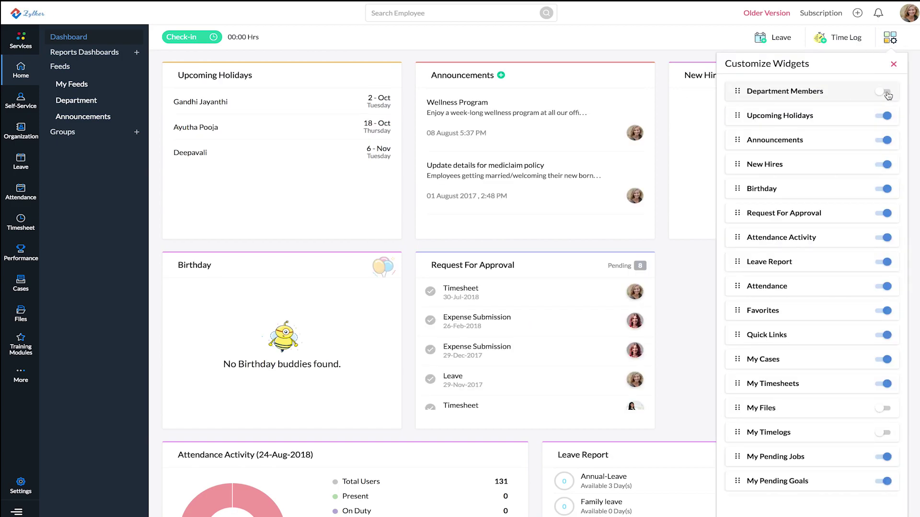
pyautogui.click(886, 92)
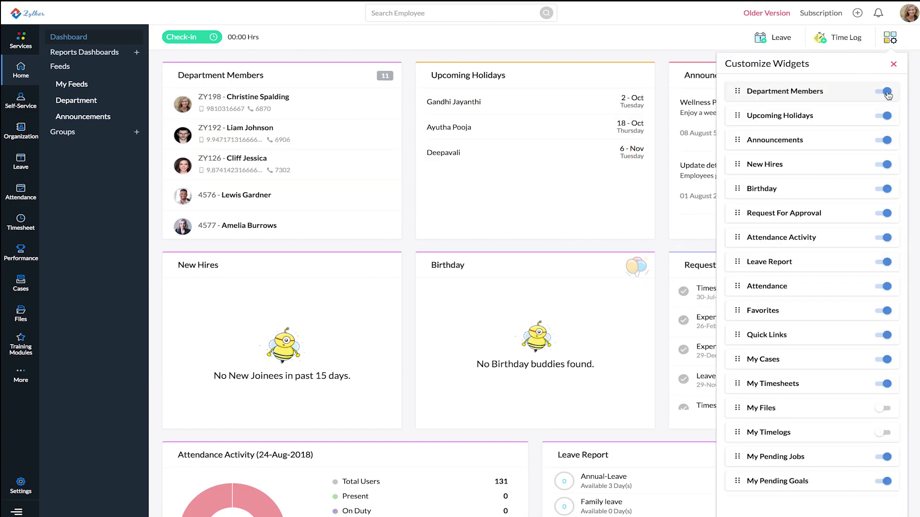
pyautogui.click(894, 65)
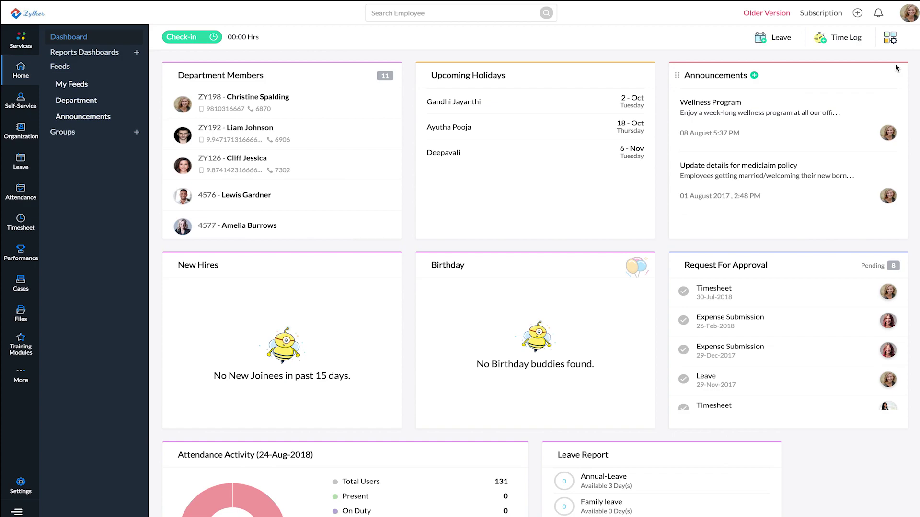
# Step: Open the administration dashboard from Settings in the sidebar
pyautogui.click(20, 489)
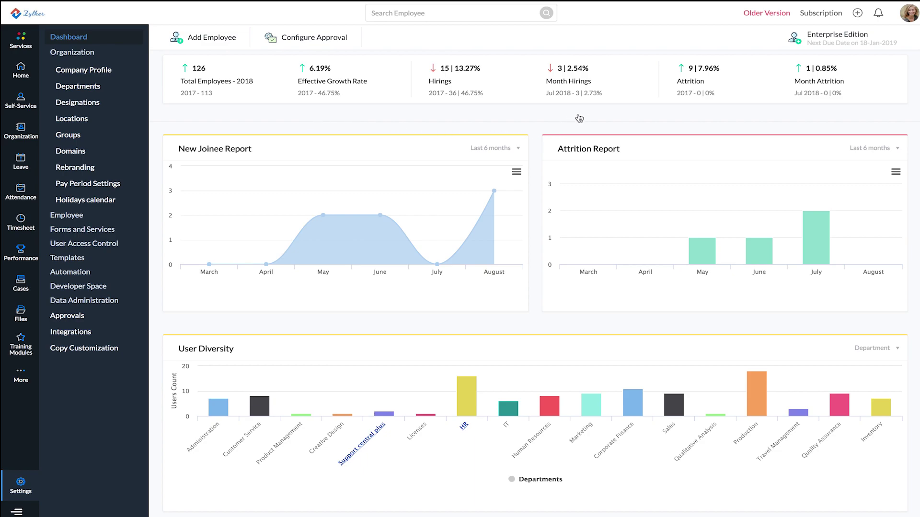
pyautogui.scroll(-1, 751, 313)
pyautogui.scroll(-2, 750, 313)
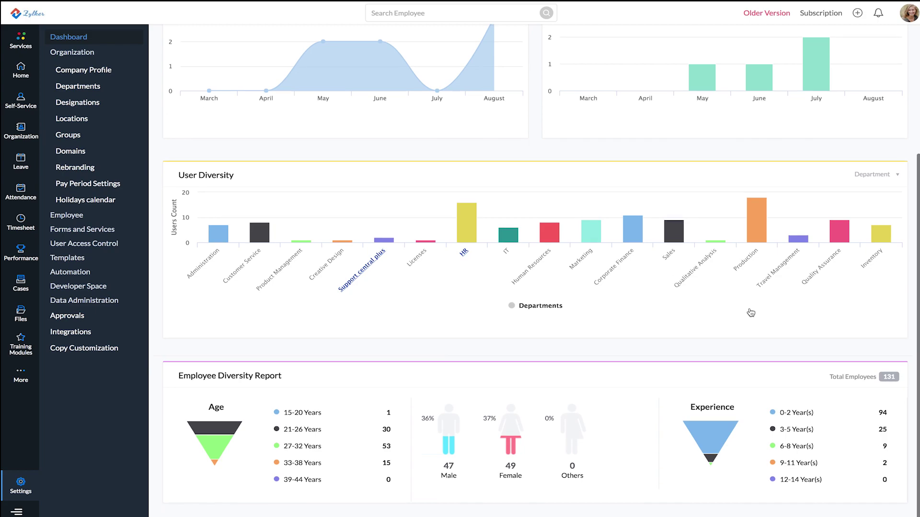
pyautogui.scroll(1, 751, 313)
pyautogui.scroll(2, 751, 313)
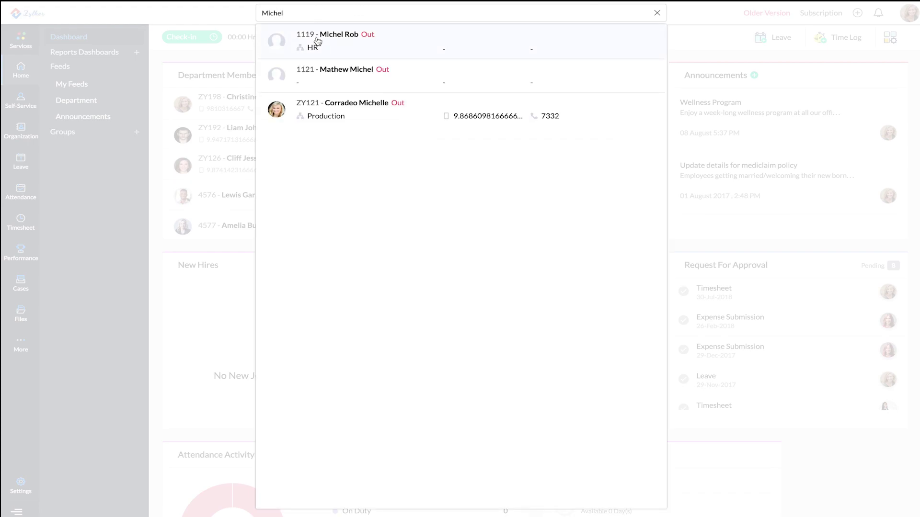
pyautogui.click(317, 42)
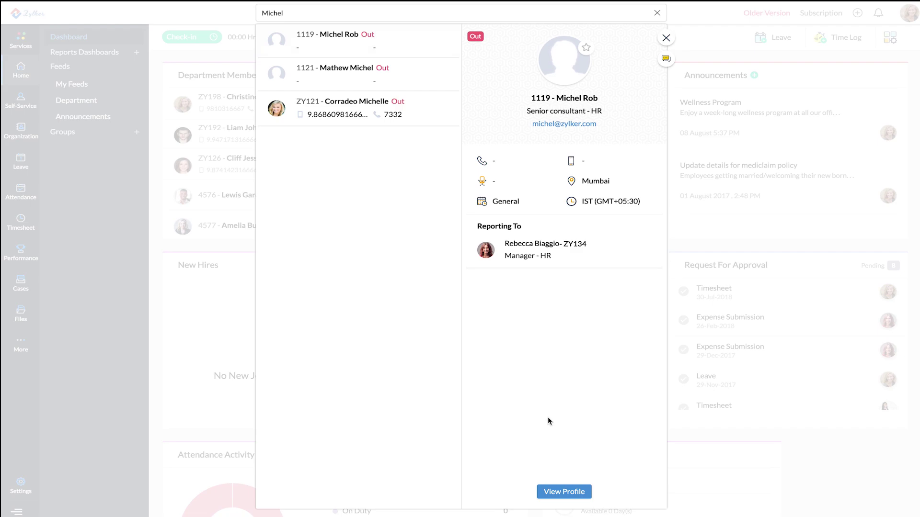
pyautogui.click(565, 490)
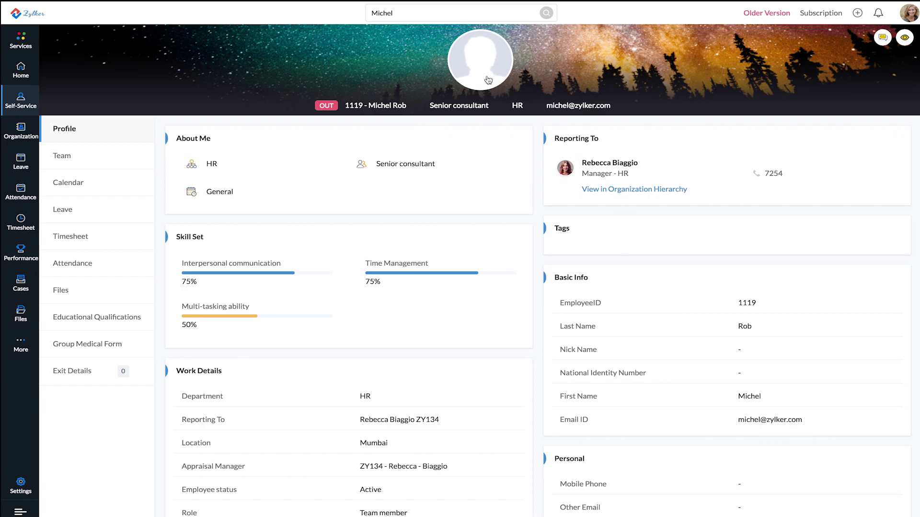
# Step: Switch to the Cases module to see the Travel, Payroll, Loans and Leave question cards
pyautogui.click(21, 282)
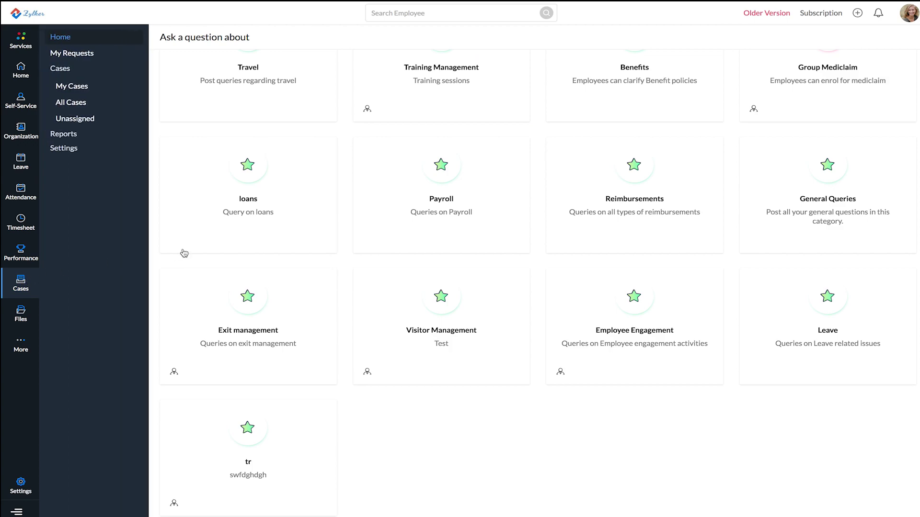
pyautogui.scroll(1, 198, 252)
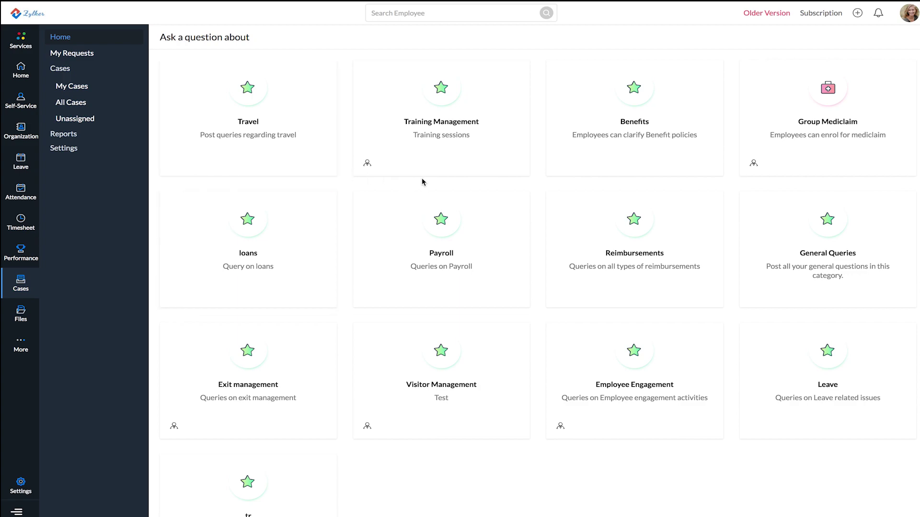
pyautogui.moveTo(74, 165)
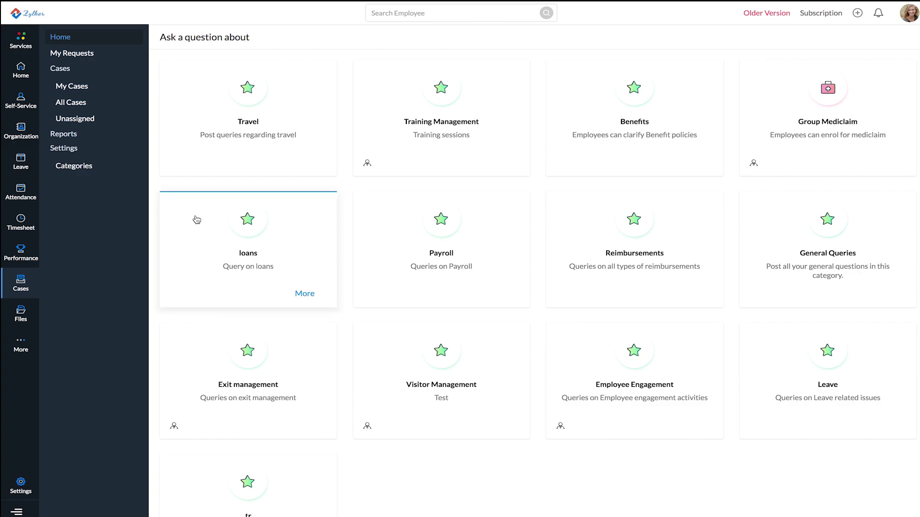
# Step: Save a new case category 'Domestic Travel' described 'Query on travel', with Travel as agent
pyautogui.click(70, 167)
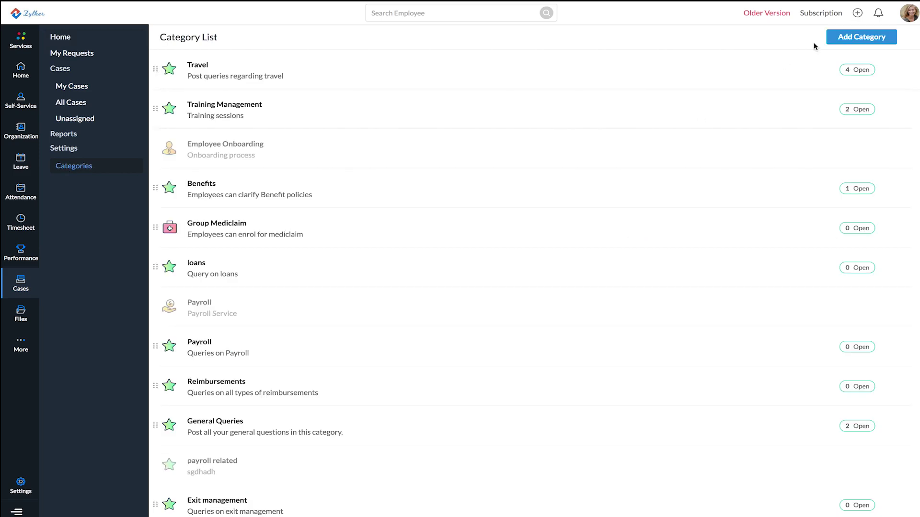
pyautogui.click(835, 40)
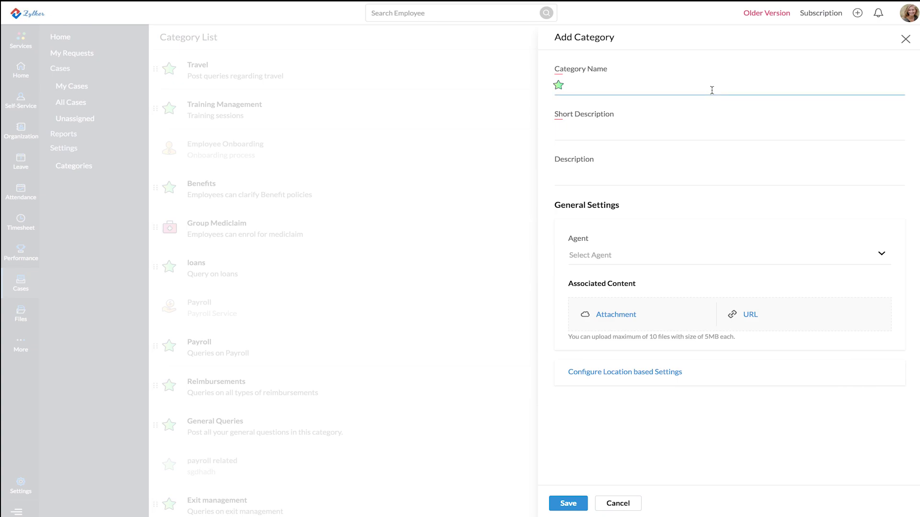
pyautogui.write('Do')
pyautogui.write('mestic ')
pyautogui.write('Travel')
pyautogui.click(665, 137)
pyautogui.write('Que')
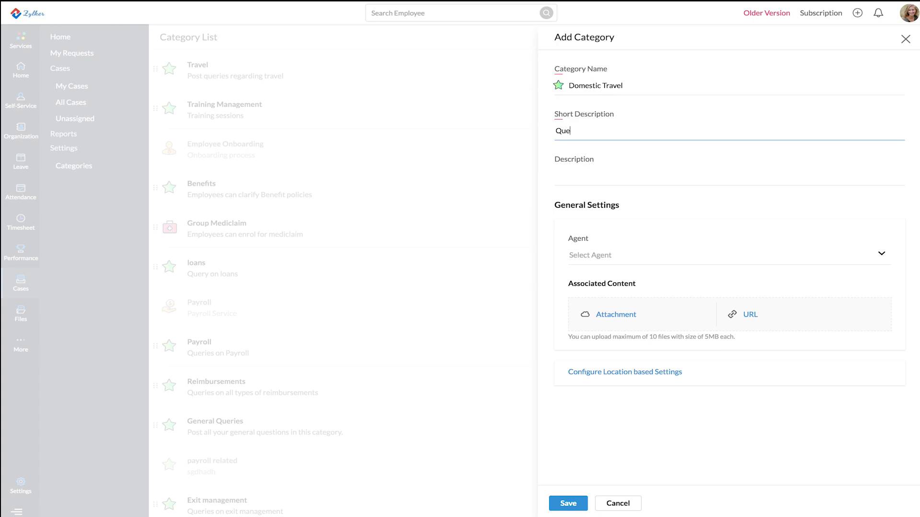
pyautogui.write('ry on ')
pyautogui.write('travel')
pyautogui.click(882, 259)
pyautogui.click(817, 303)
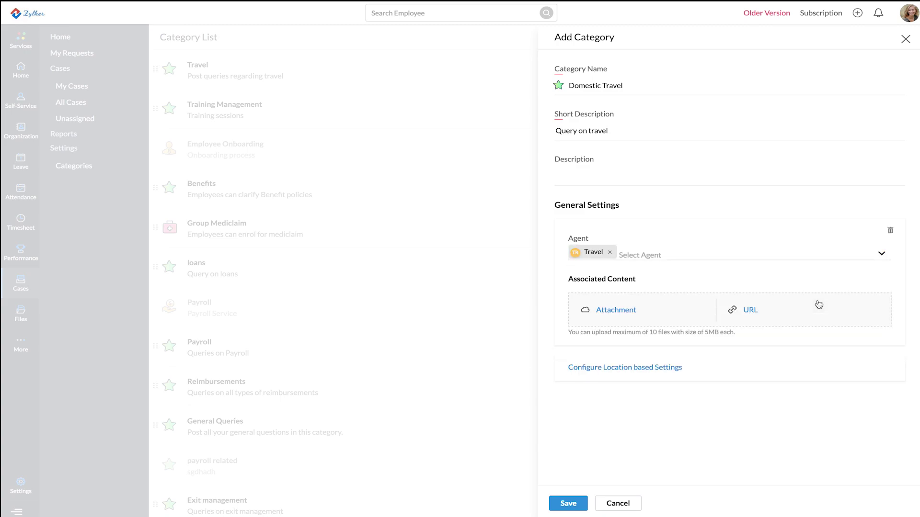
pyautogui.click(567, 504)
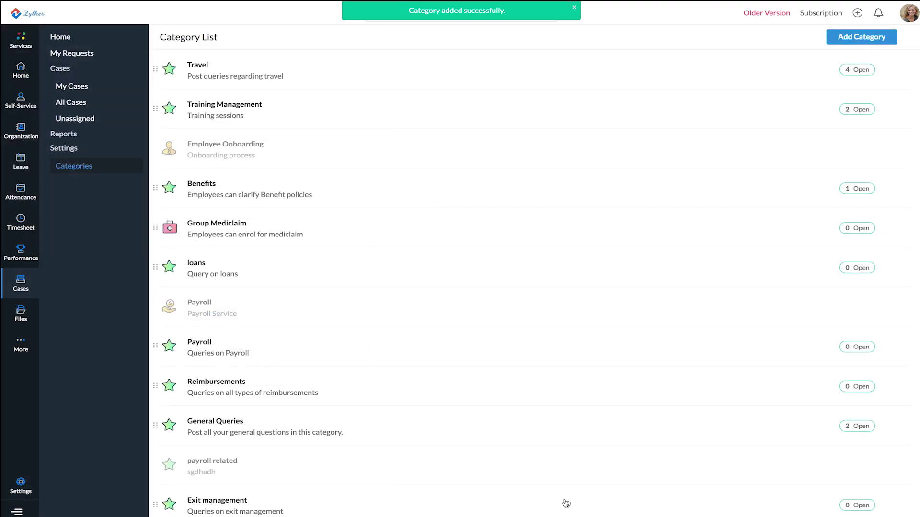
# Step: From the Cases home, submit a Domestic Travel query with subject 'Flight booking'
pyautogui.click(63, 40)
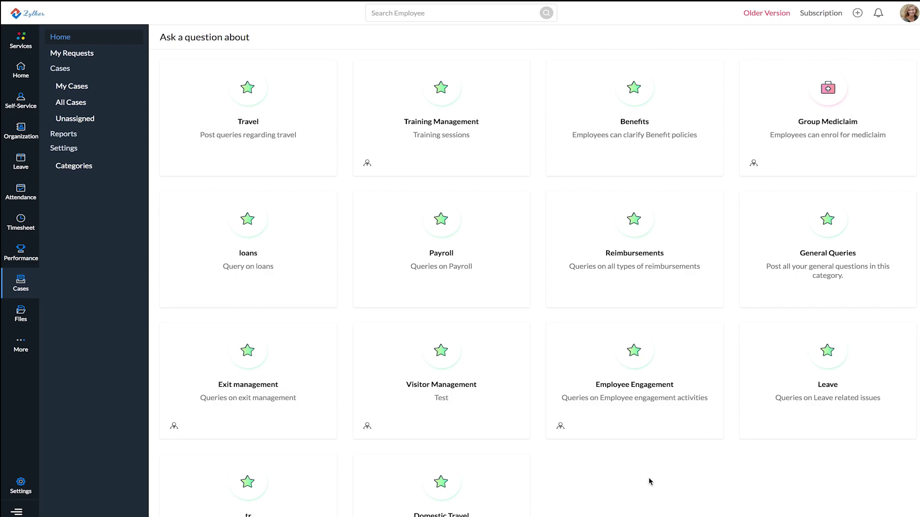
pyautogui.click(493, 480)
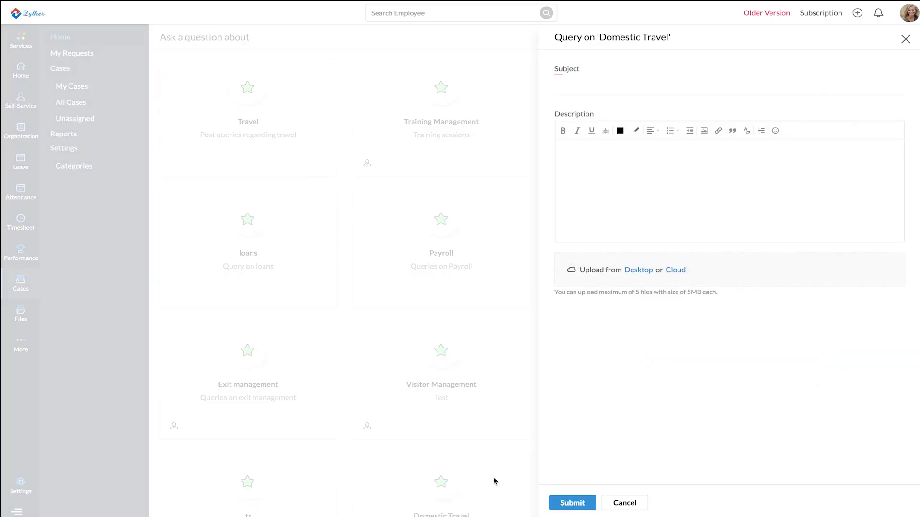
pyautogui.write('F')
pyautogui.write('light boo')
pyautogui.write('king')
pyautogui.click(557, 502)
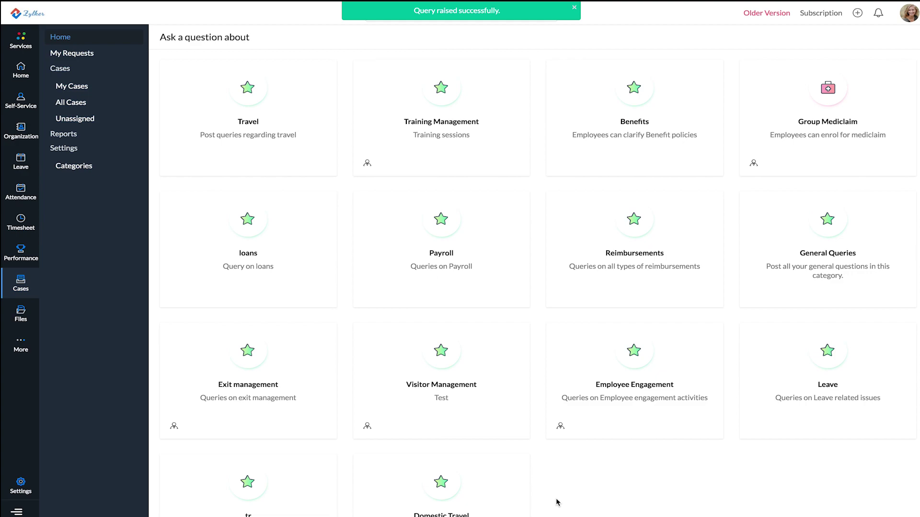
# Step: Confirm case #00033 'Flight booking' is listed in All Cases, then go to All Services
pyautogui.click(69, 108)
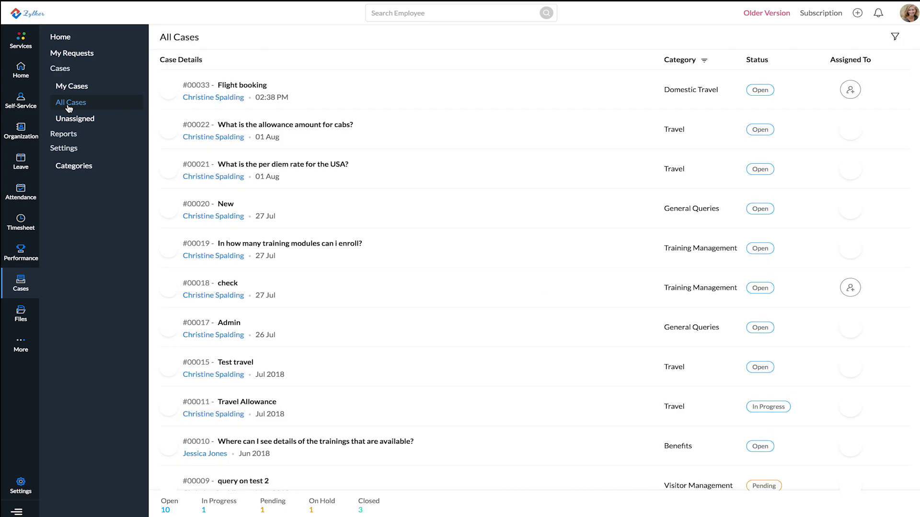
pyautogui.click(223, 89)
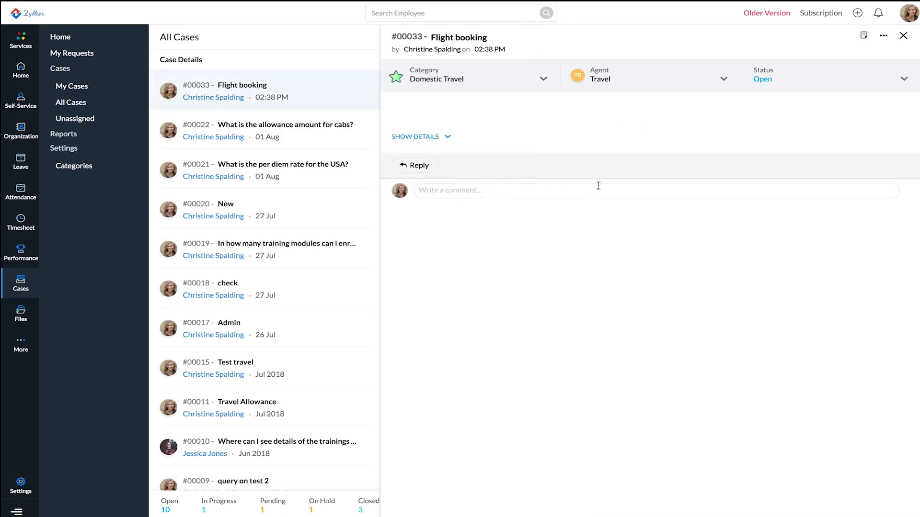
pyautogui.click(903, 37)
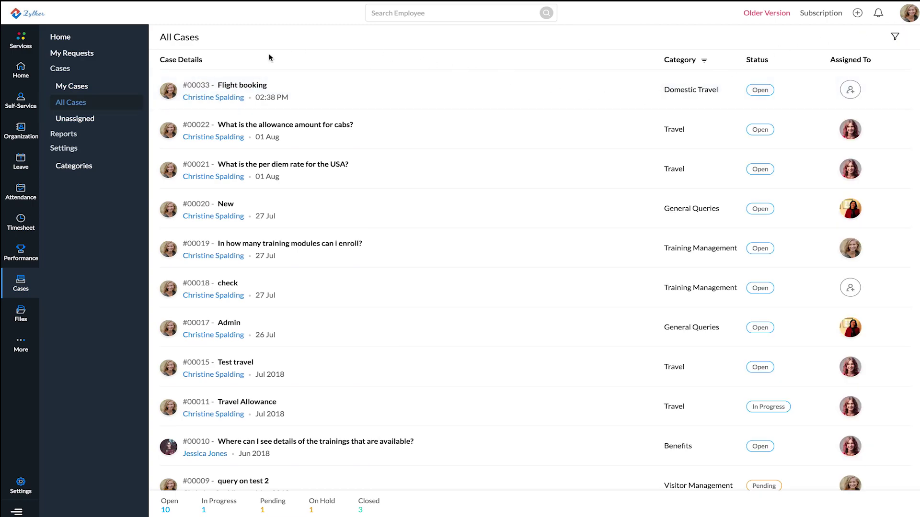
pyautogui.click(20, 45)
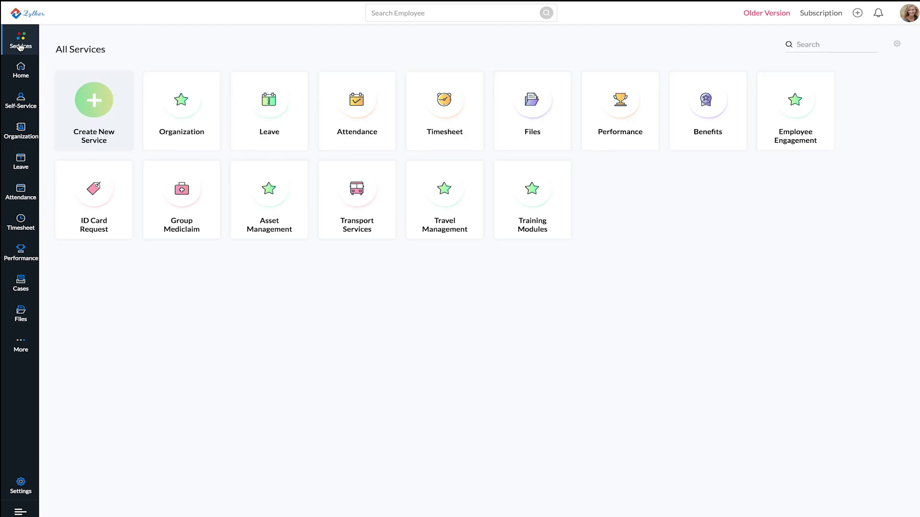